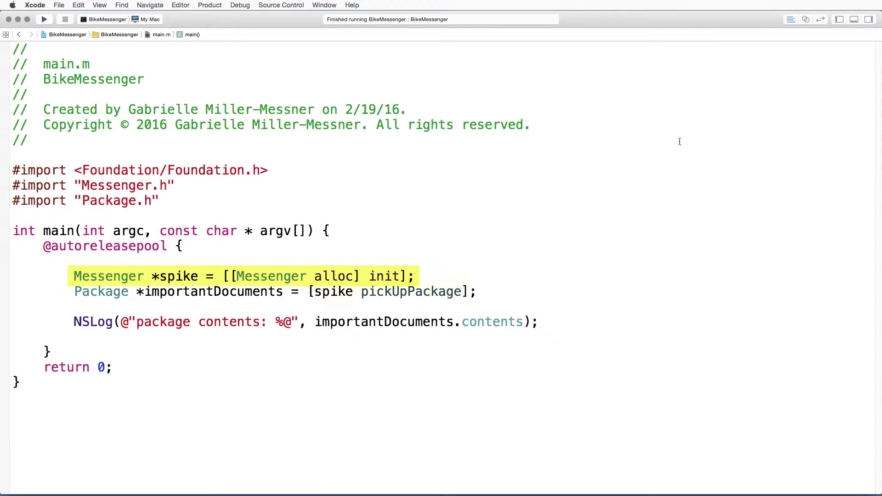
- Run BikeMessenger and confirm the console logs 'package contents: top secret stuff'
click(601, 262)
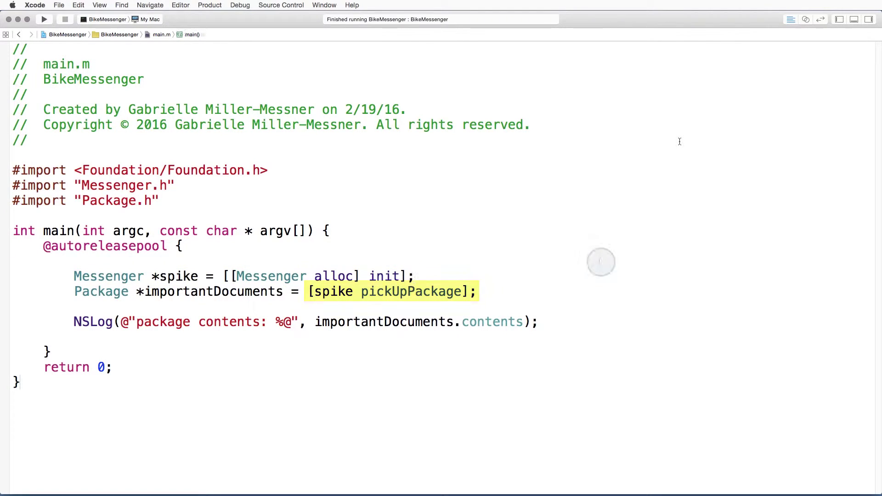
click(49, 26)
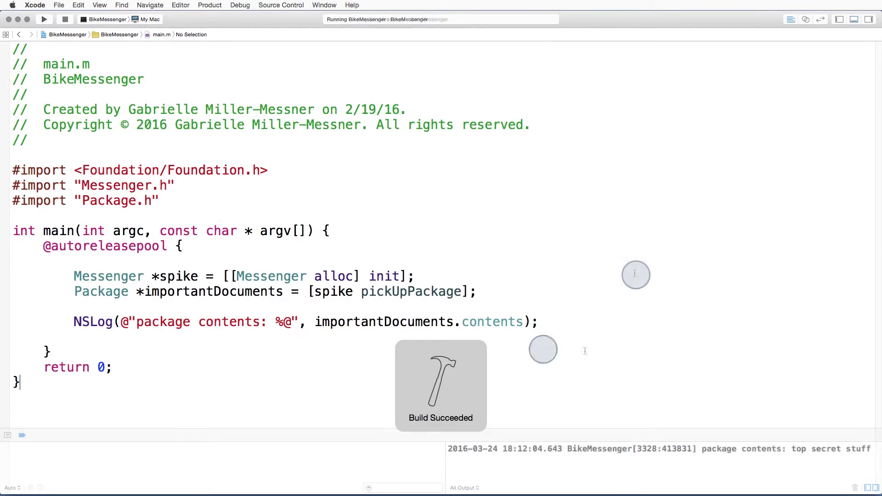
drag(73, 322, 682, 325)
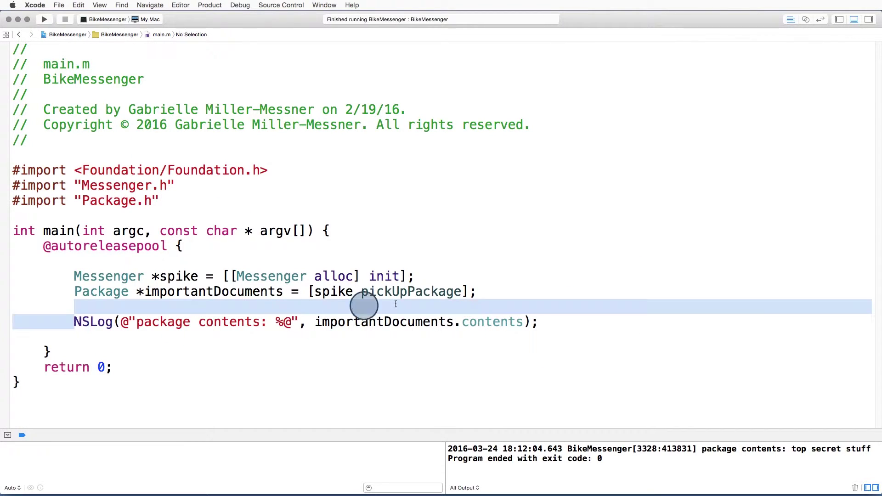
click(682, 325)
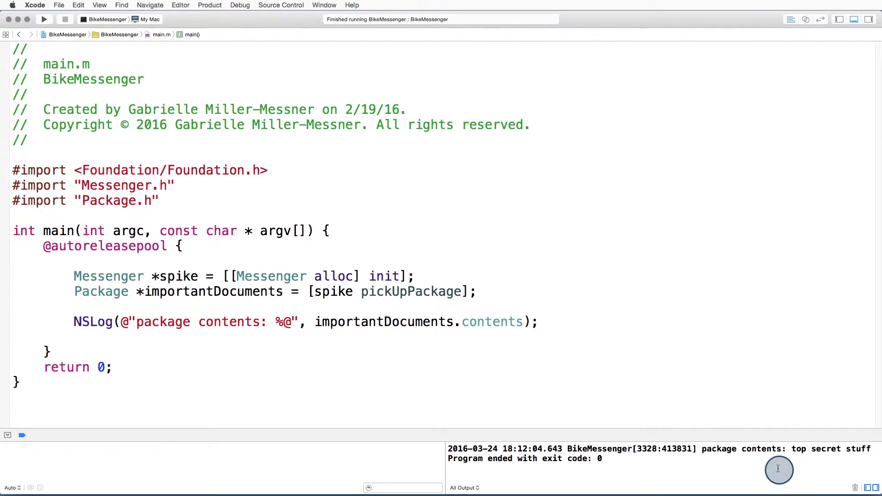
drag(709, 455, 872, 450)
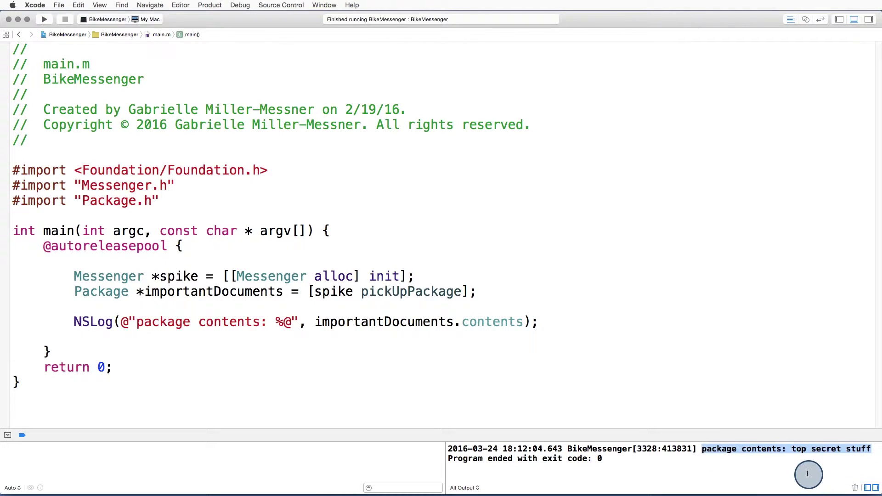
click(688, 262)
- Hide the debug area and replace '[Messenger alloc] init]' on the spike line with nil
key(super+shift+y)
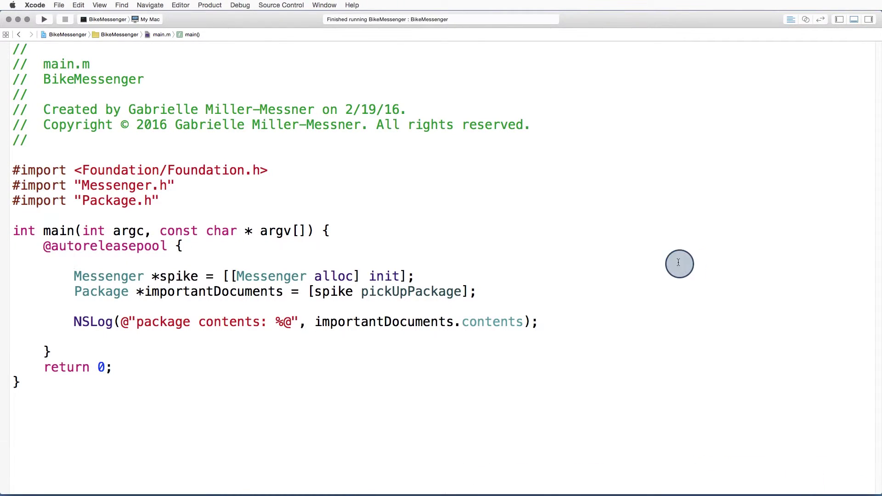
drag(407, 276, 221, 276)
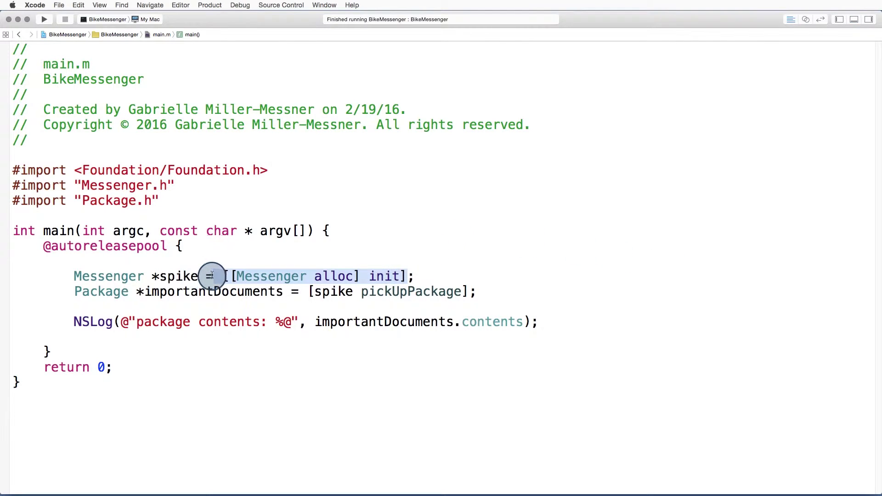
text(nil)
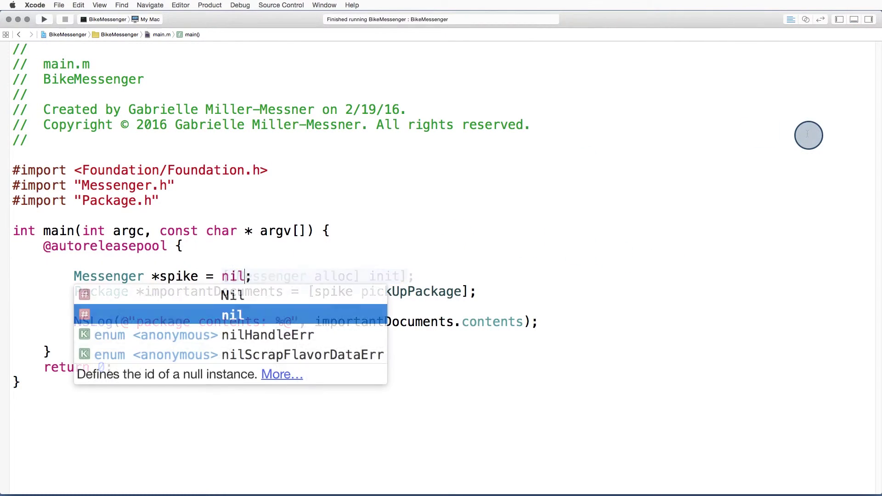
text(;)
click(587, 149)
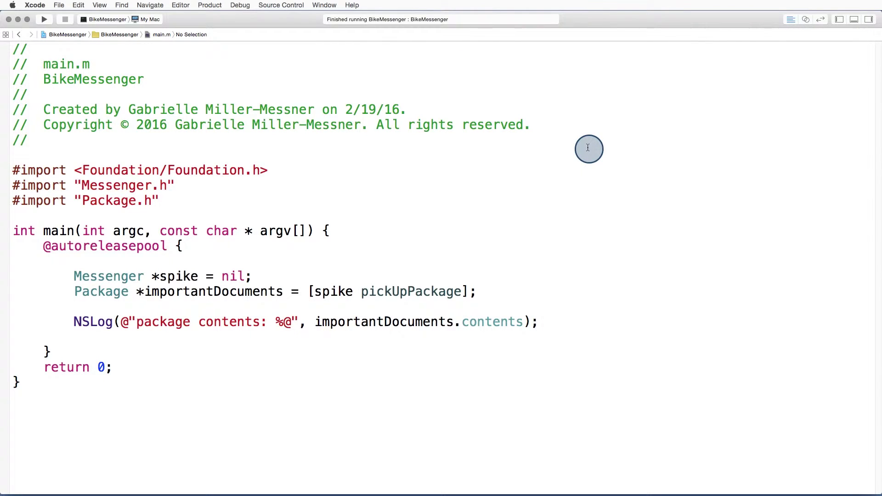
- Rerun BikeMessenger and check the console shows 'package contents: (null)' with exit code 0
click(46, 20)
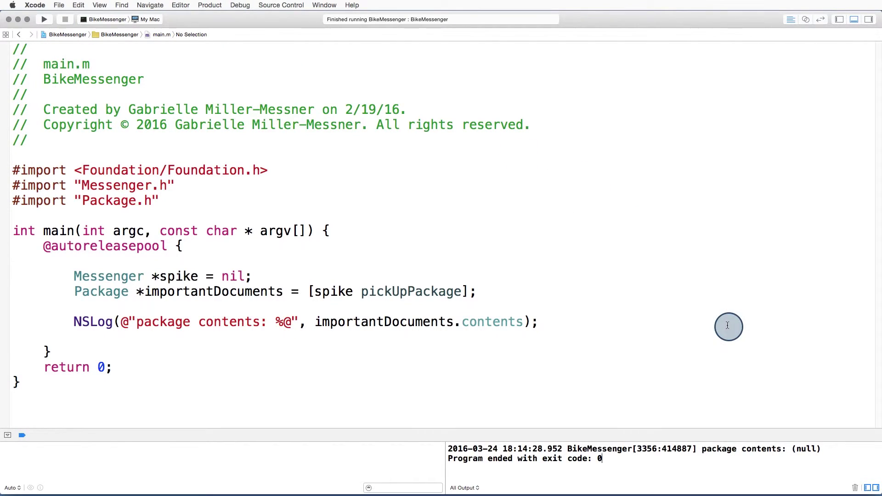
drag(701, 448, 823, 448)
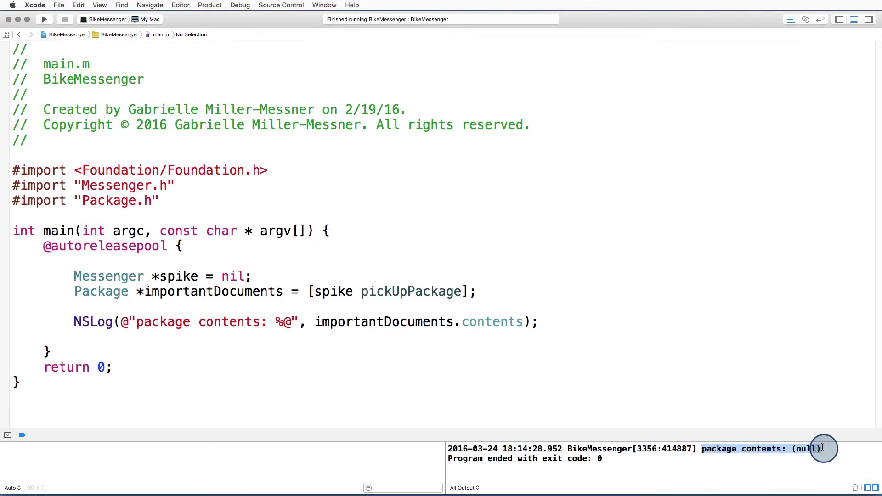